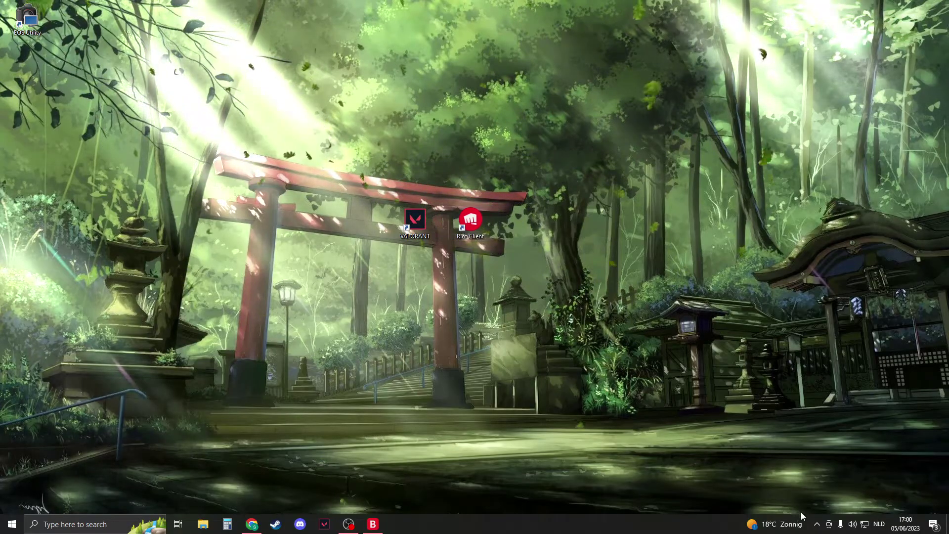
# - Check the hidden tray icons, then launch Task Manager from the taskbar menu
pyautogui.click(817, 525)
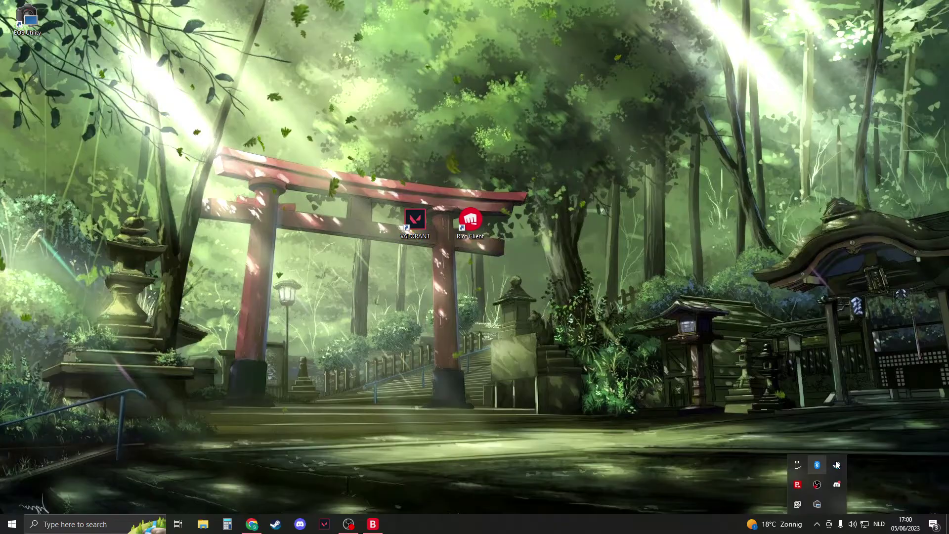
pyautogui.click(578, 529)
pyautogui.rightClick(578, 528)
pyautogui.click(609, 476)
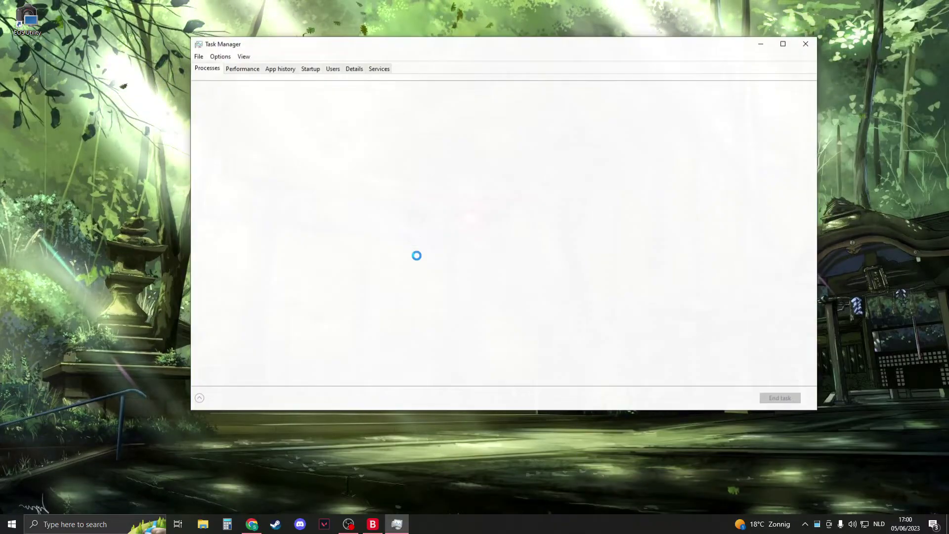
# - Review Task Manager's Details process list, selecting a svchost.exe entry, then bring up Windows search
pyautogui.click(354, 68)
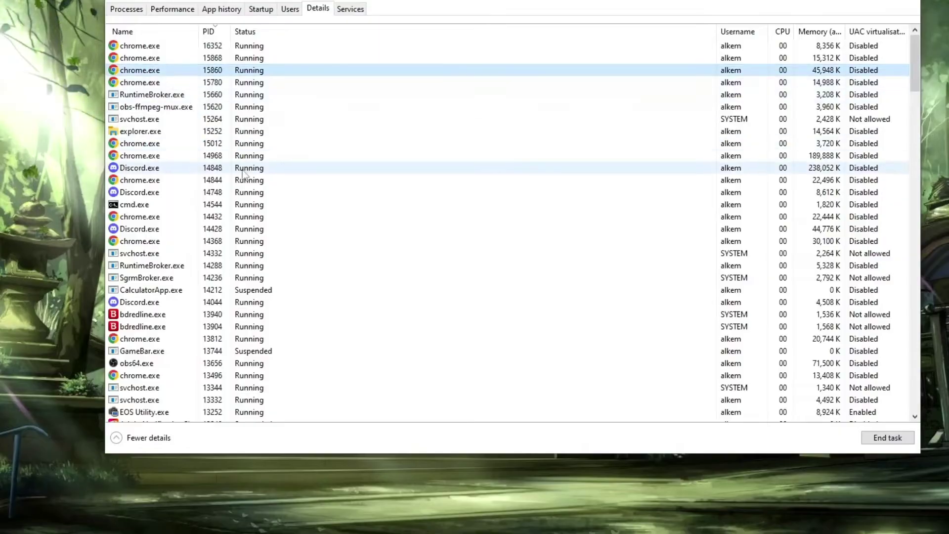
pyautogui.scroll(-6, 188, 218)
pyautogui.scroll(-9, 188, 217)
pyautogui.scroll(-9, 192, 228)
pyautogui.scroll(-9, 189, 232)
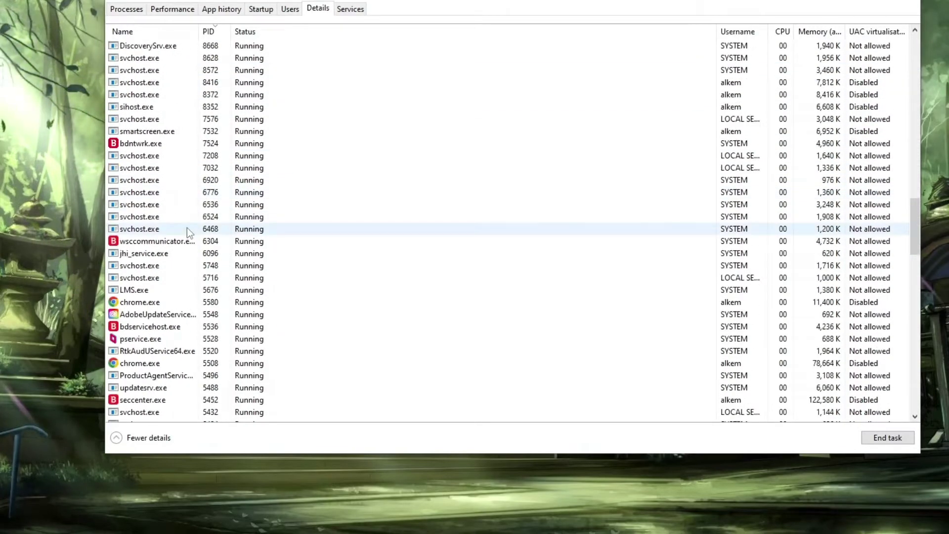
pyautogui.scroll(-9, 187, 227)
pyautogui.scroll(-9, 188, 238)
pyautogui.scroll(-4, 174, 236)
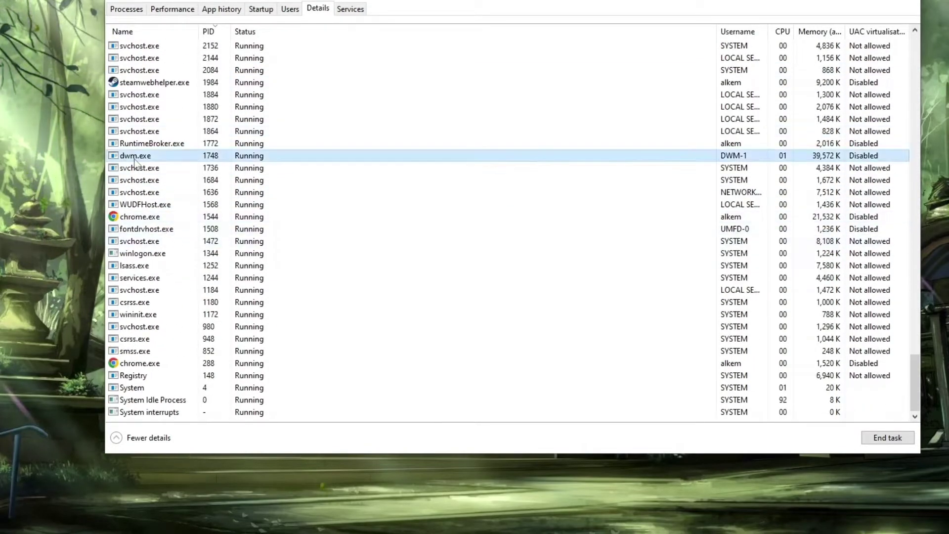
pyautogui.scroll(6, 141, 157)
pyautogui.click(215, 265)
pyautogui.scroll(-1, 225, 278)
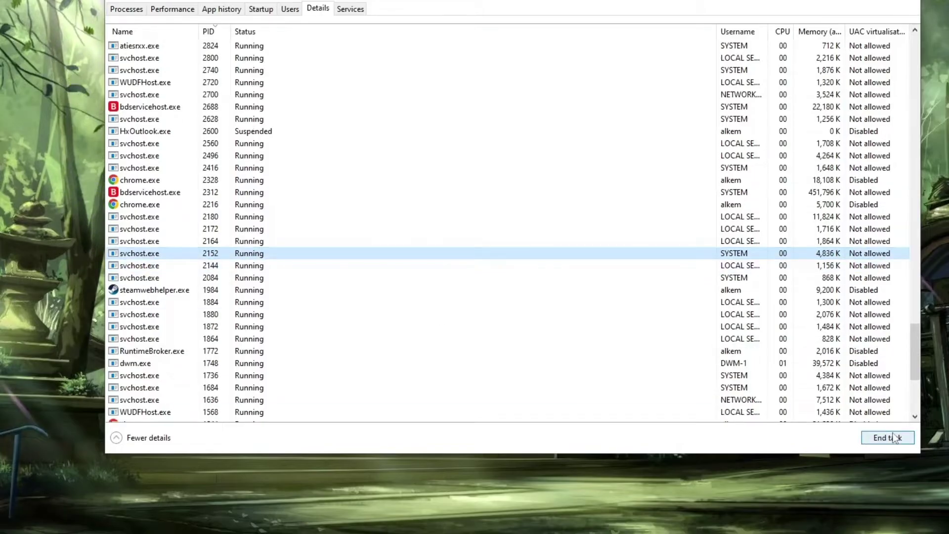
pyautogui.scroll(10, 312, 182)
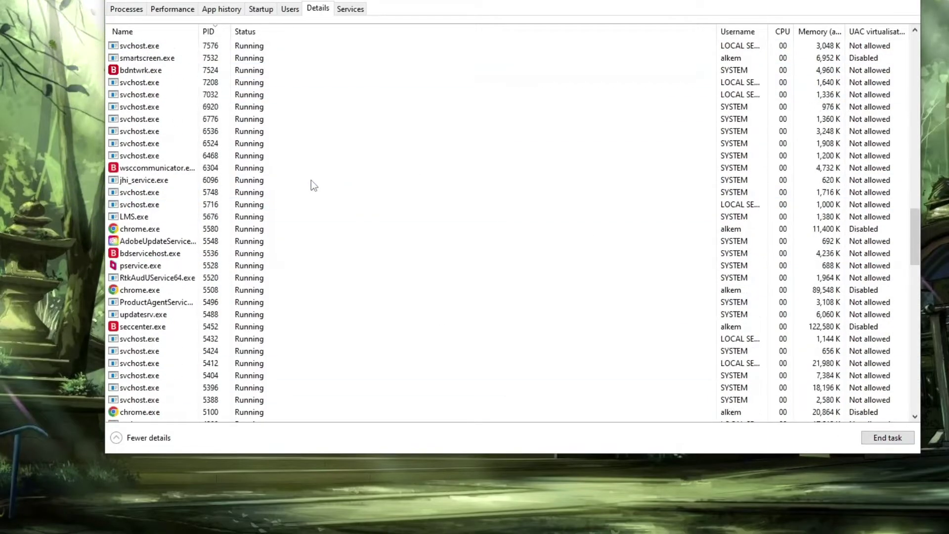
pyautogui.scroll(4, 311, 180)
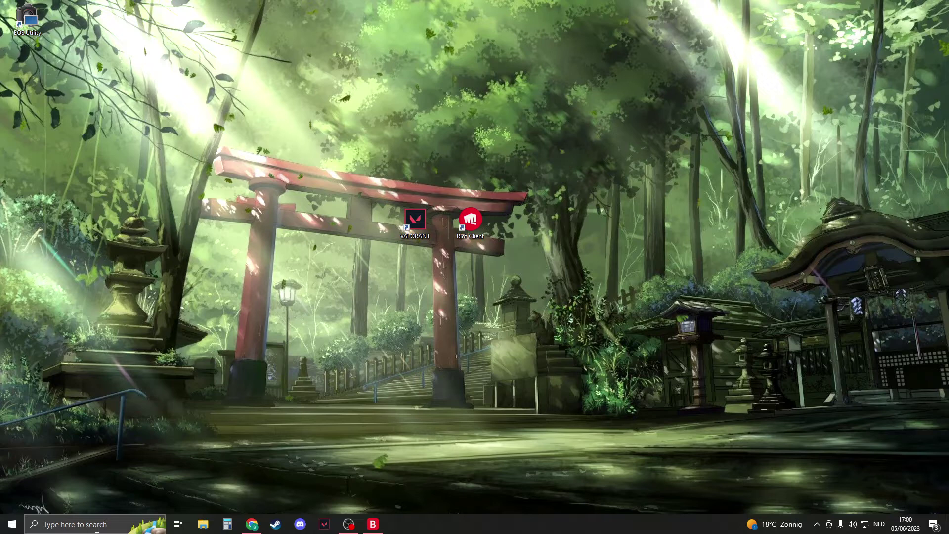
pyautogui.click(72, 524)
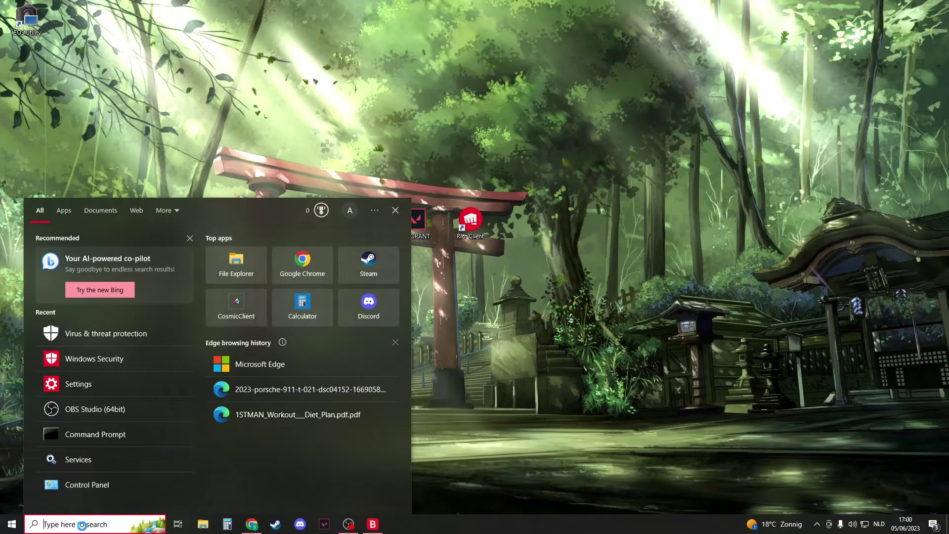
pyautogui.write('virus')
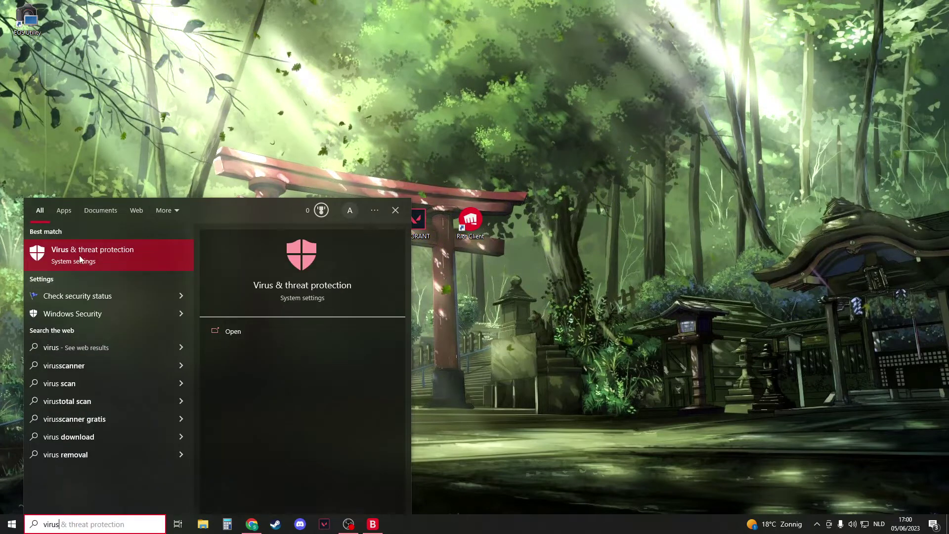
# - Go to Firewall & network protection, open 'Allow an app through the firewall', and unlock editing
pyautogui.click(138, 254)
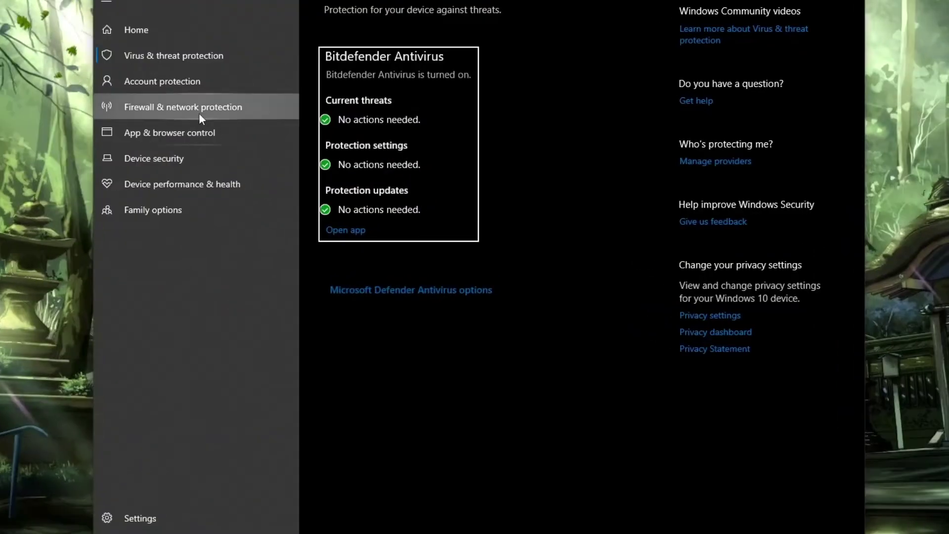
pyautogui.click(200, 113)
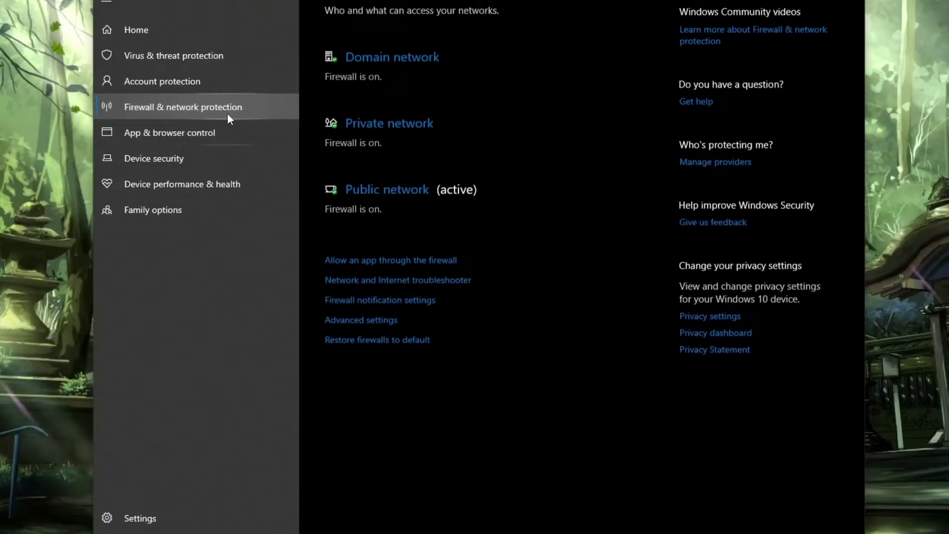
pyautogui.click(443, 261)
pyautogui.click(610, 103)
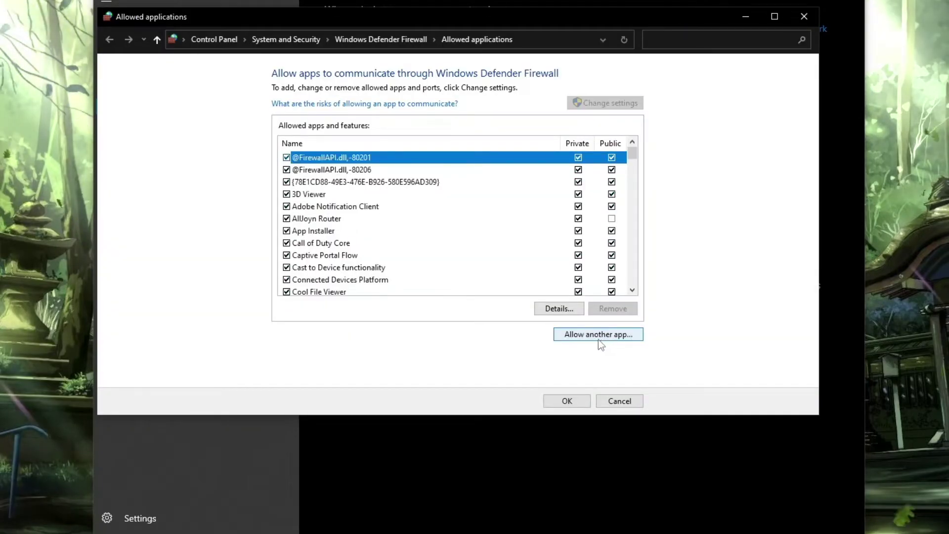
# - Start 'Allow another app' and open its Browse dialog, moved to the upper left
pyautogui.click(599, 340)
pyautogui.click(553, 281)
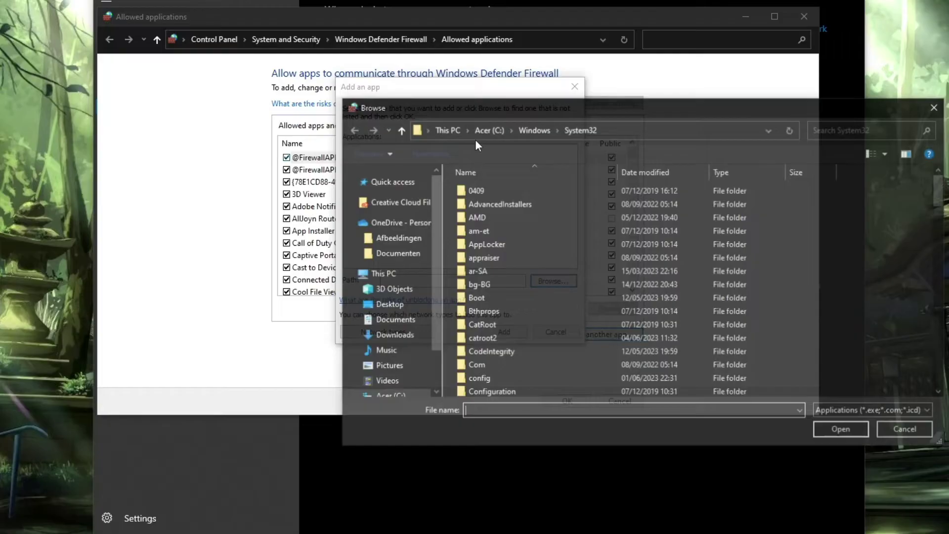
pyautogui.moveTo(482, 111); pyautogui.dragTo(357, 54)
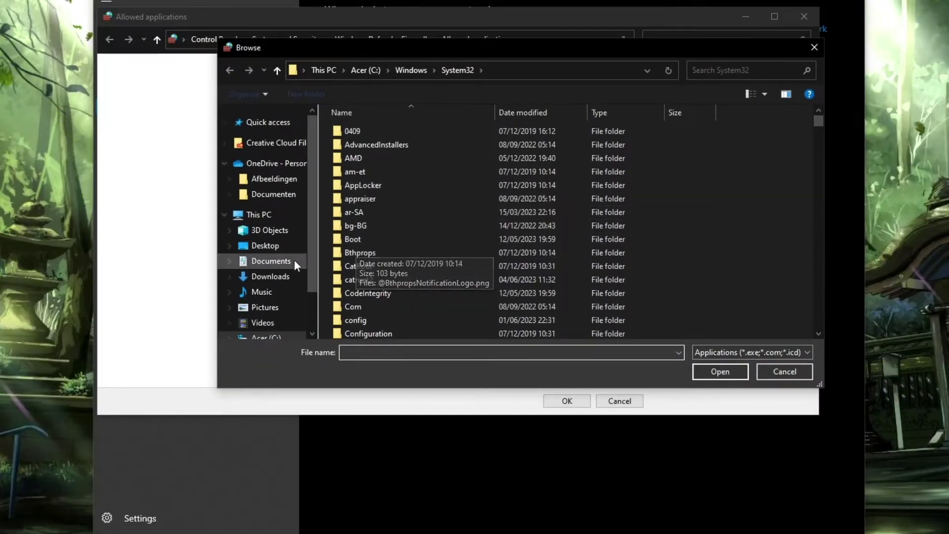
pyautogui.scroll(-3, 290, 270)
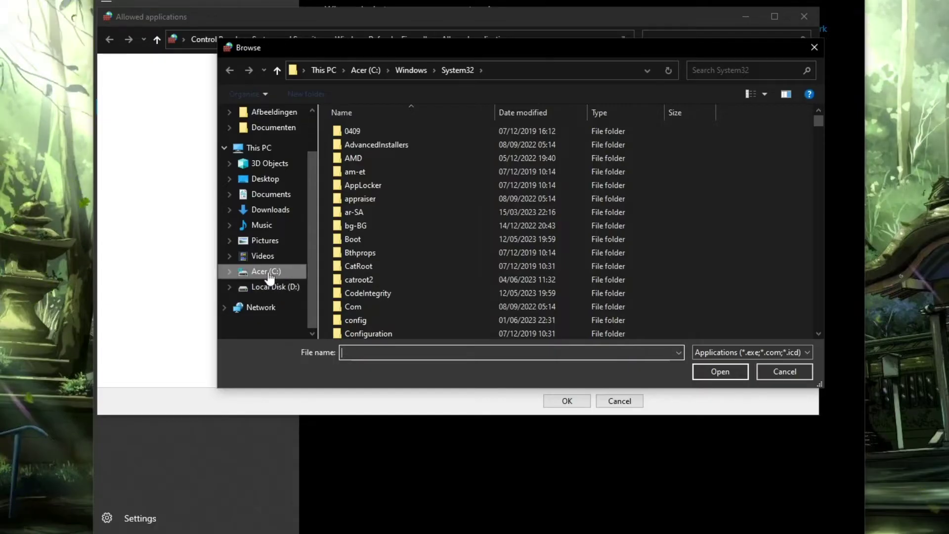
# - Pick C:\Riot Games\VALORANT\live\ShooterGame\Binaries\Win64\VALORANT-Win64-Shipping.exe as the app to allow
pyautogui.click(261, 279)
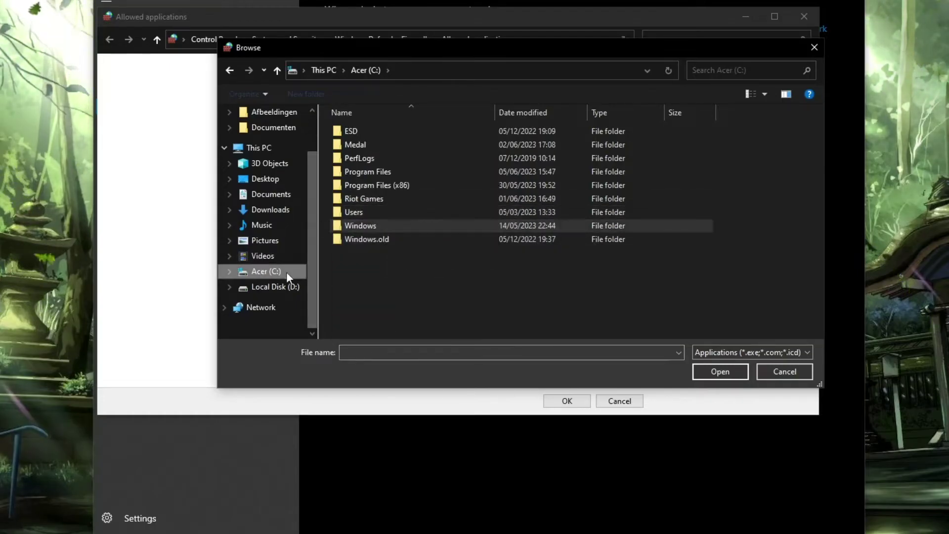
pyautogui.doubleClick(385, 199)
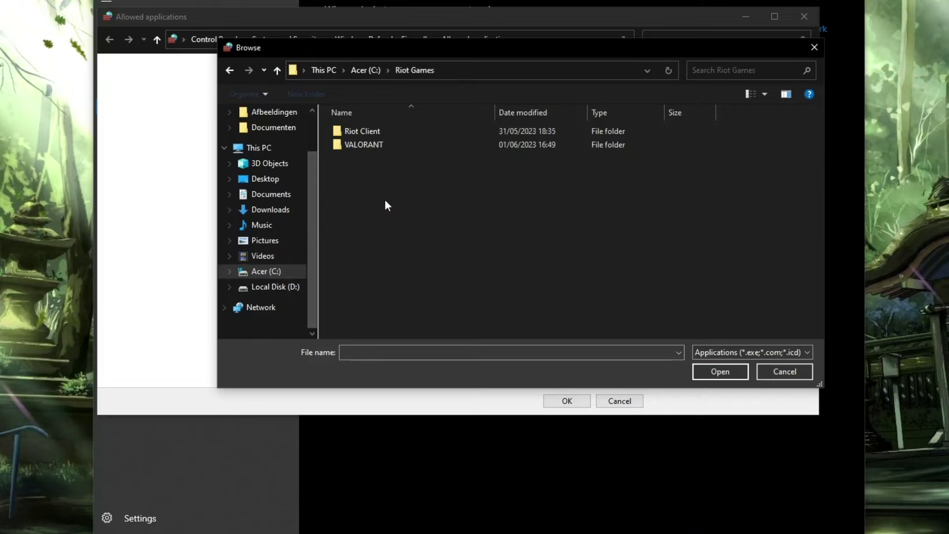
pyautogui.doubleClick(399, 147)
pyautogui.doubleClick(395, 134)
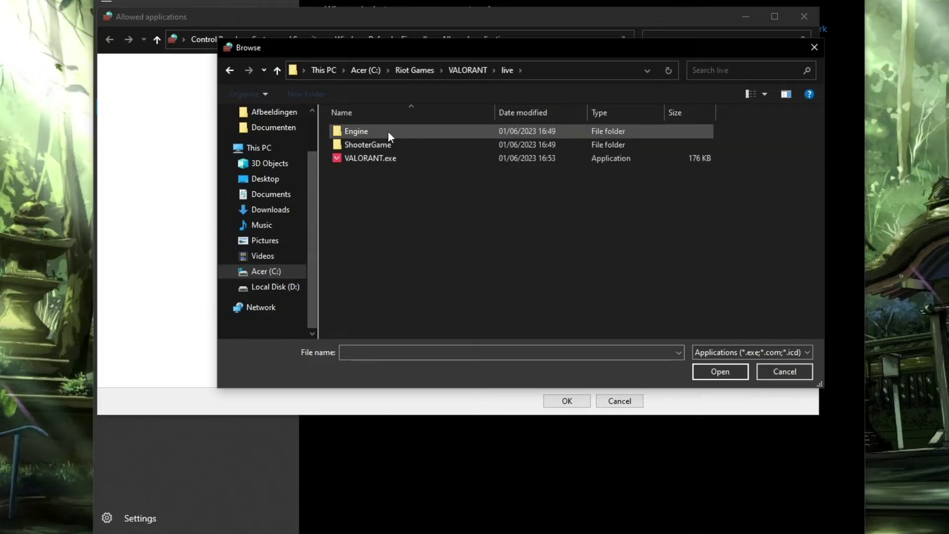
pyautogui.doubleClick(400, 144)
pyautogui.doubleClick(398, 134)
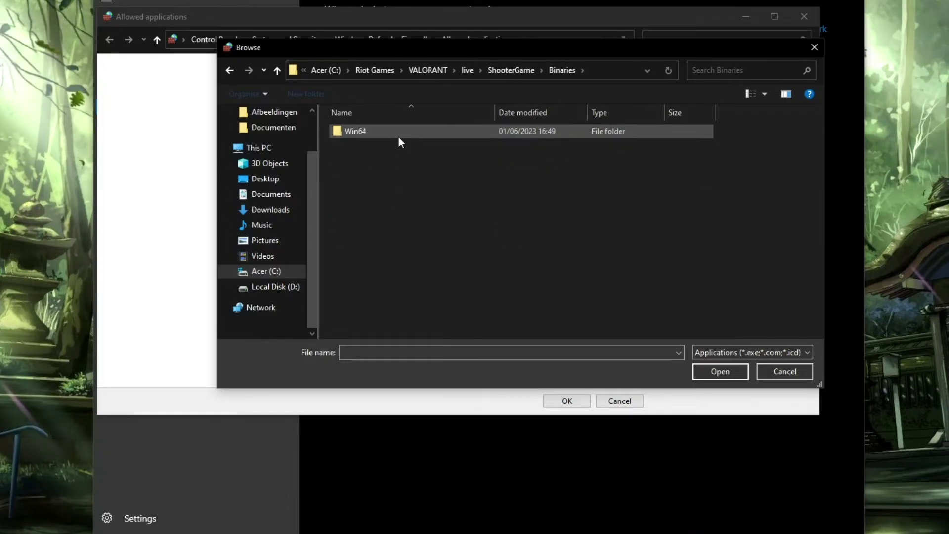
pyautogui.doubleClick(400, 133)
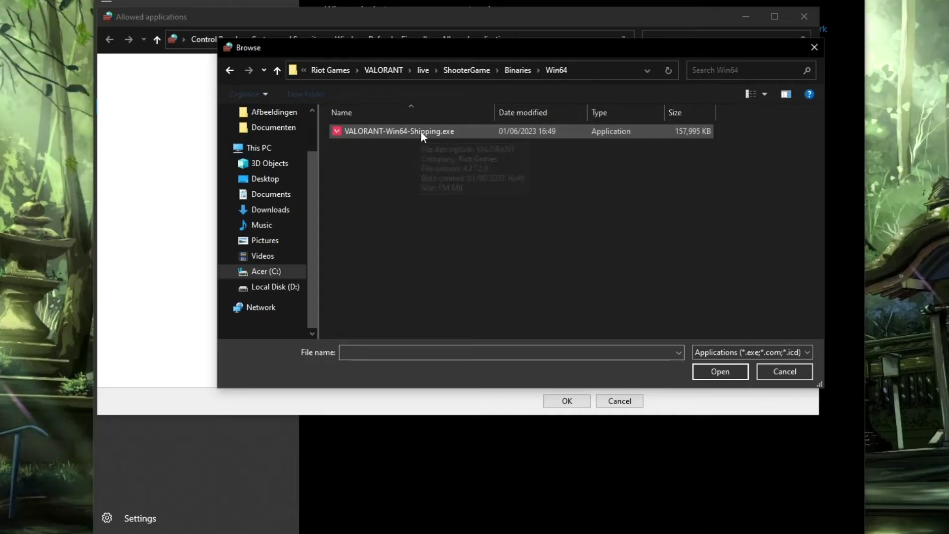
pyautogui.click(437, 131)
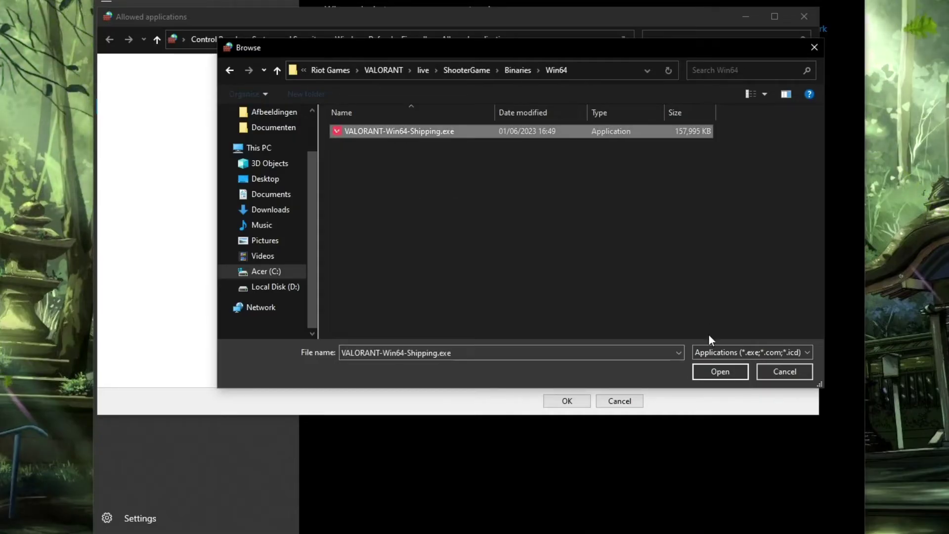
pyautogui.click(717, 371)
# - Add VALORANT, tick Private alongside Public, save the firewall changes, and close Windows Security
pyautogui.click(504, 332)
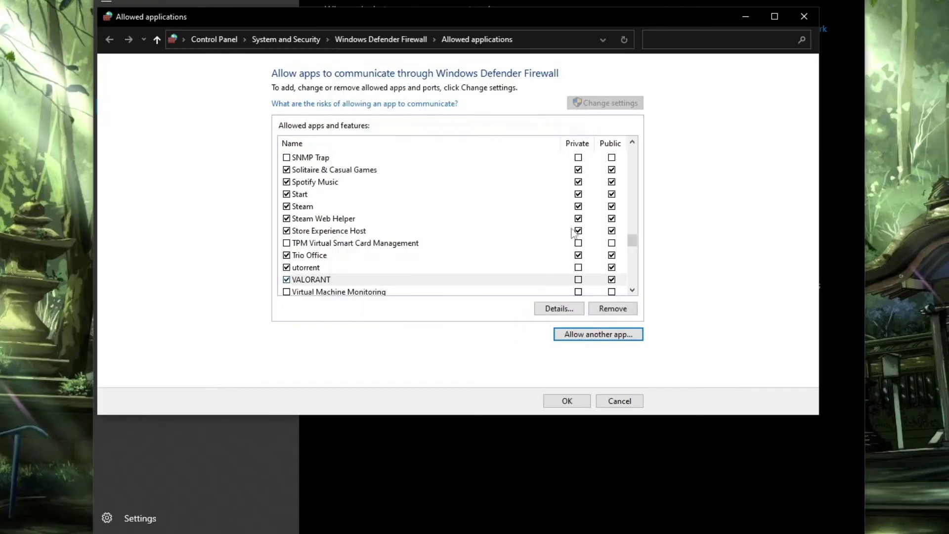
pyautogui.scroll(1, 549, 200)
pyautogui.scroll(-3, 548, 200)
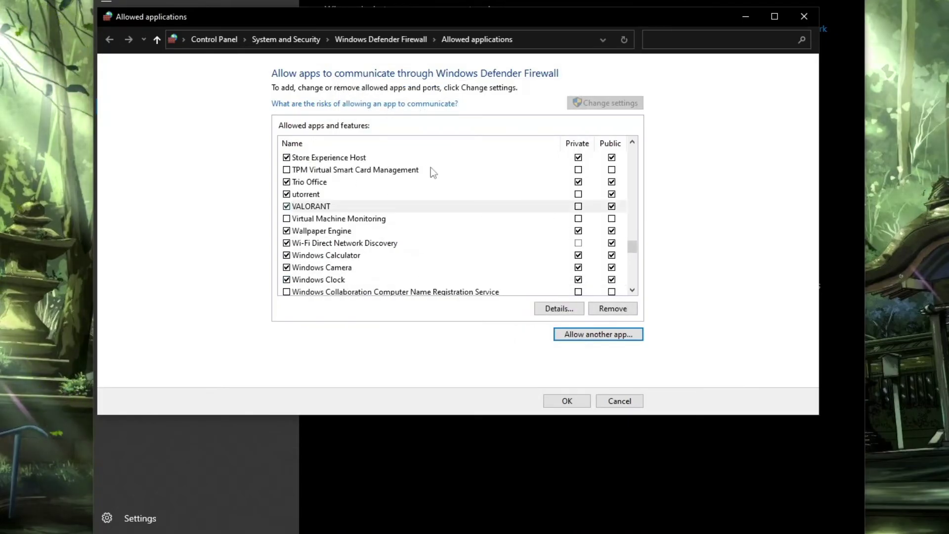
pyautogui.scroll(1, 348, 205)
pyautogui.click(324, 242)
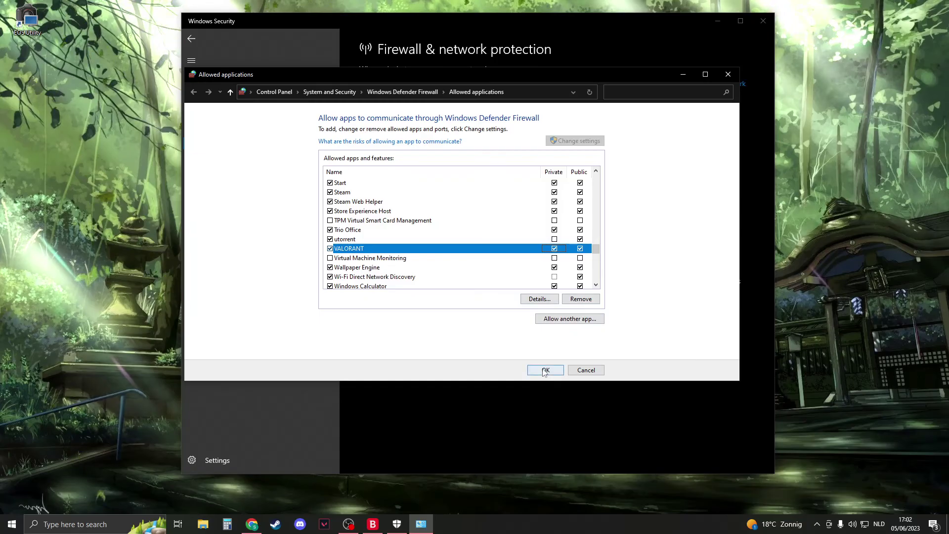
pyautogui.click(545, 370)
pyautogui.click(763, 21)
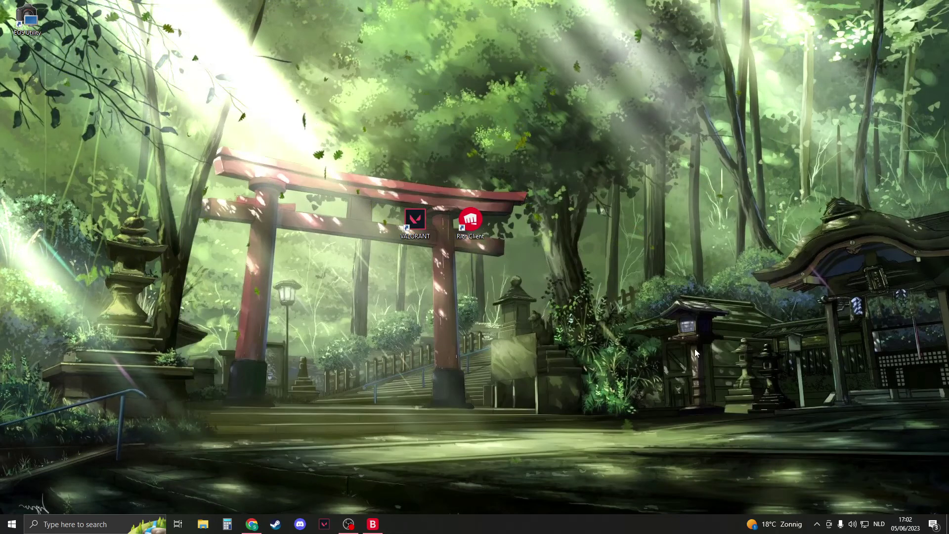